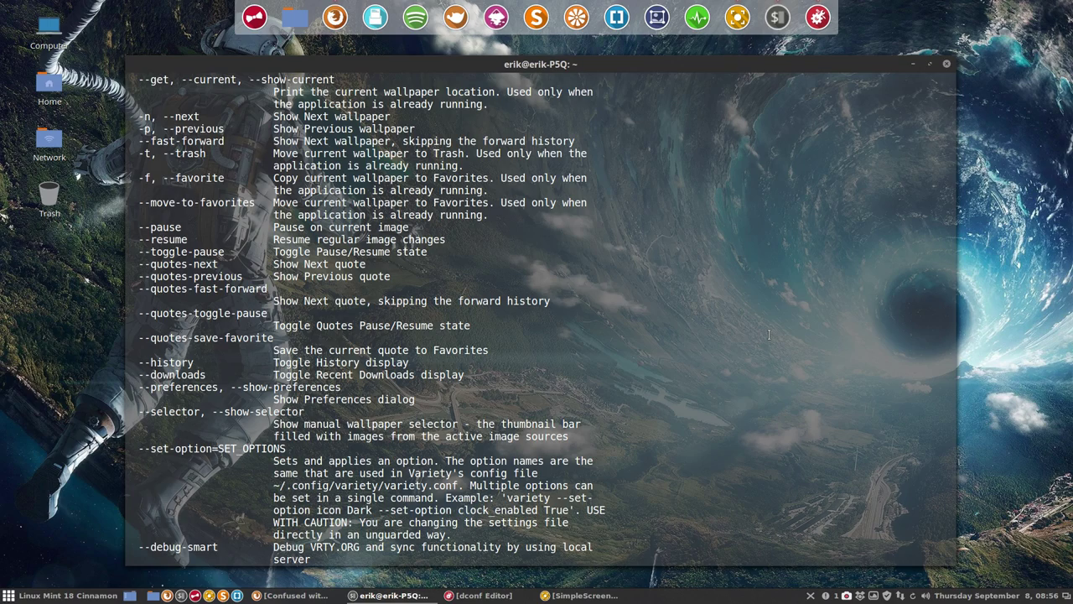
- Scroll up and highlight the 'variety --help' command line in Terminal
scroll(191, 188, "up", 1)
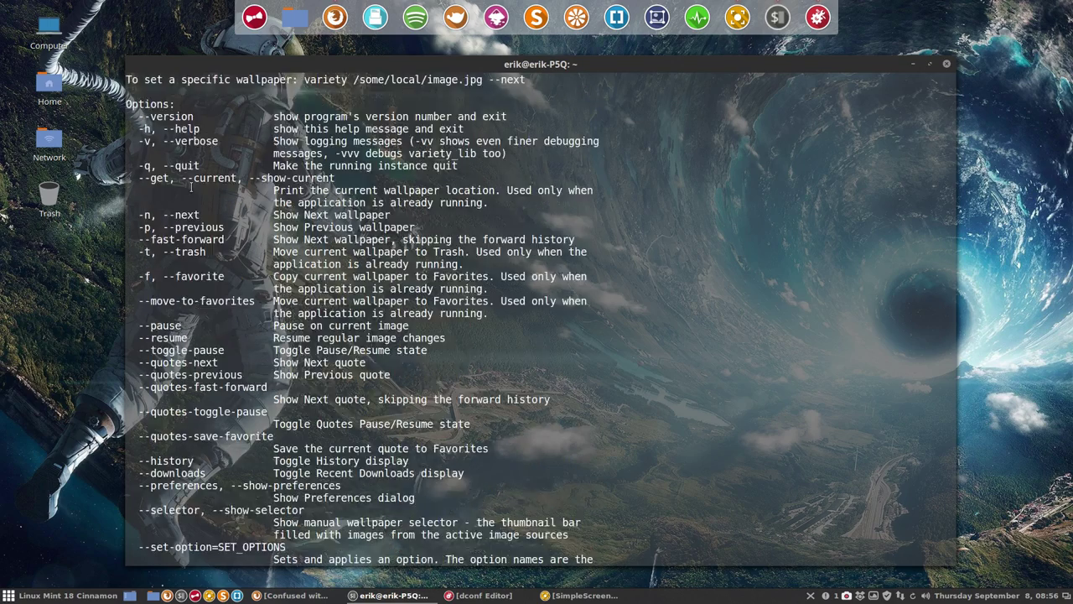
scroll(191, 187, "up", 5)
scroll(192, 187, "up", 2)
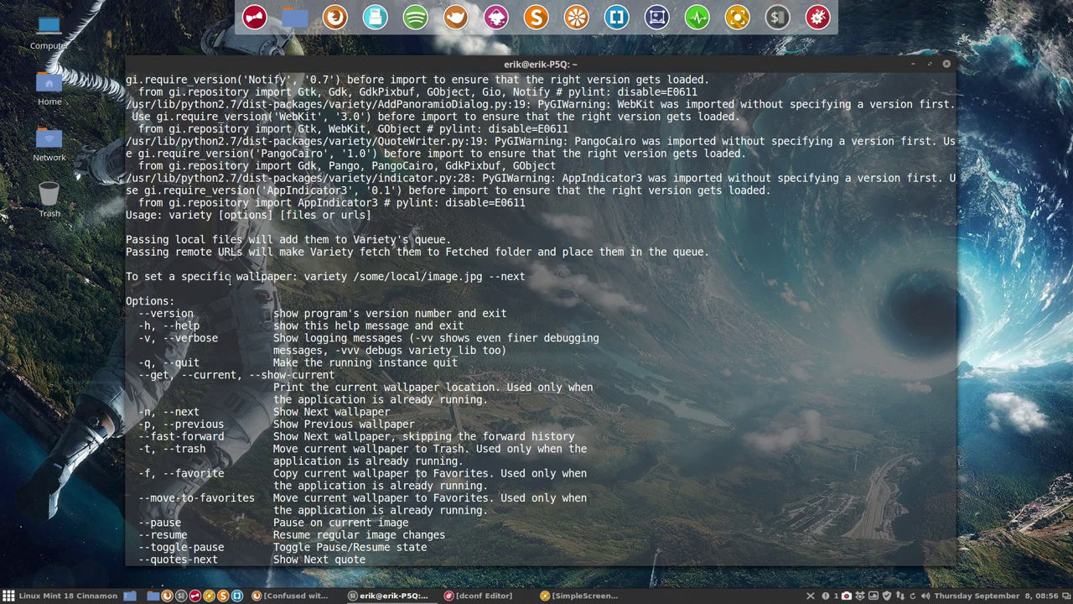
scroll(229, 280, "up", 2)
scroll(229, 280, "up", 1)
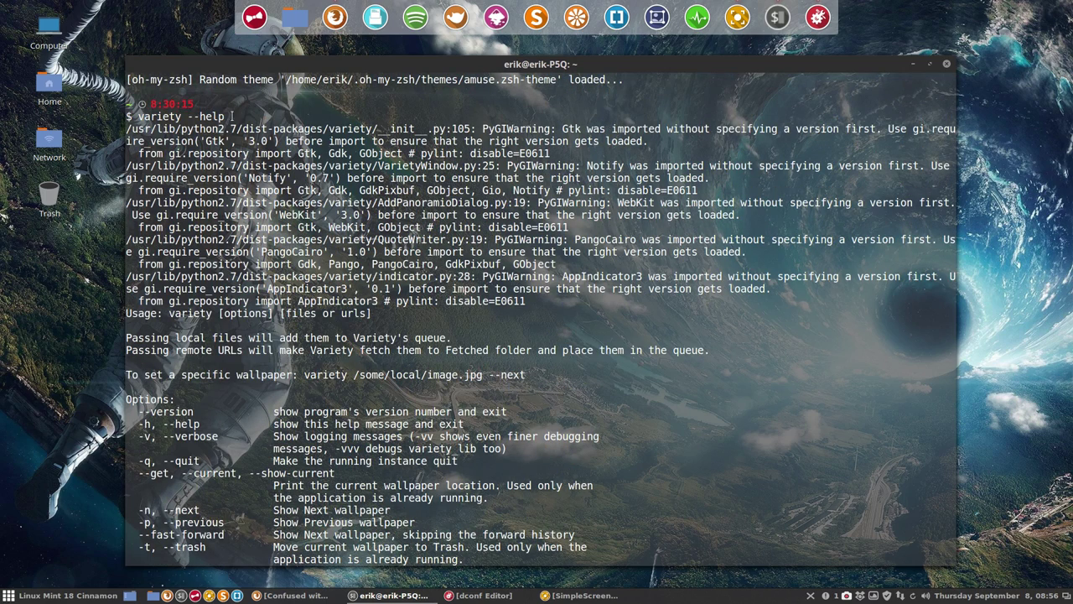
left_click_drag(230, 117, 137, 116)
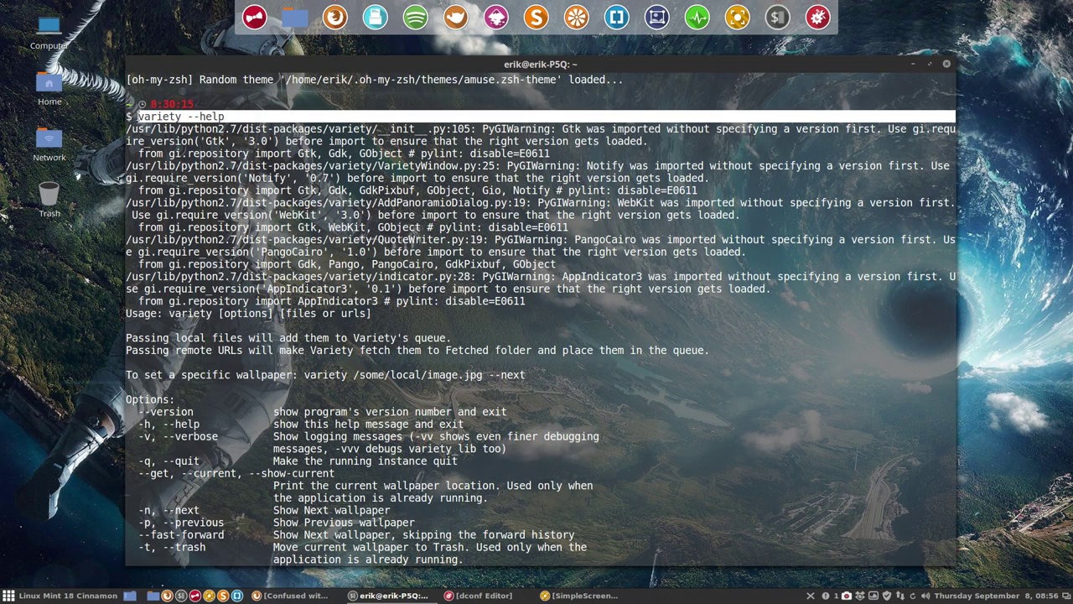
- Highlight the -t, --trash entry that moves the current wallpaper to Trash
scroll(348, 333, "down", 5)
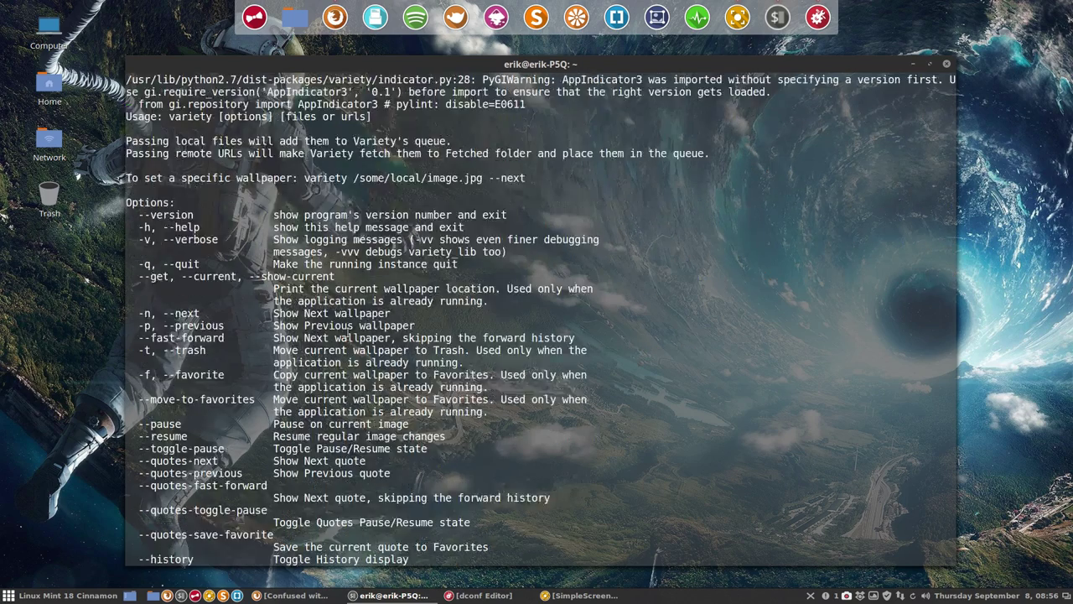
scroll(340, 302, "down", 3)
left_click_drag(217, 252, 138, 252)
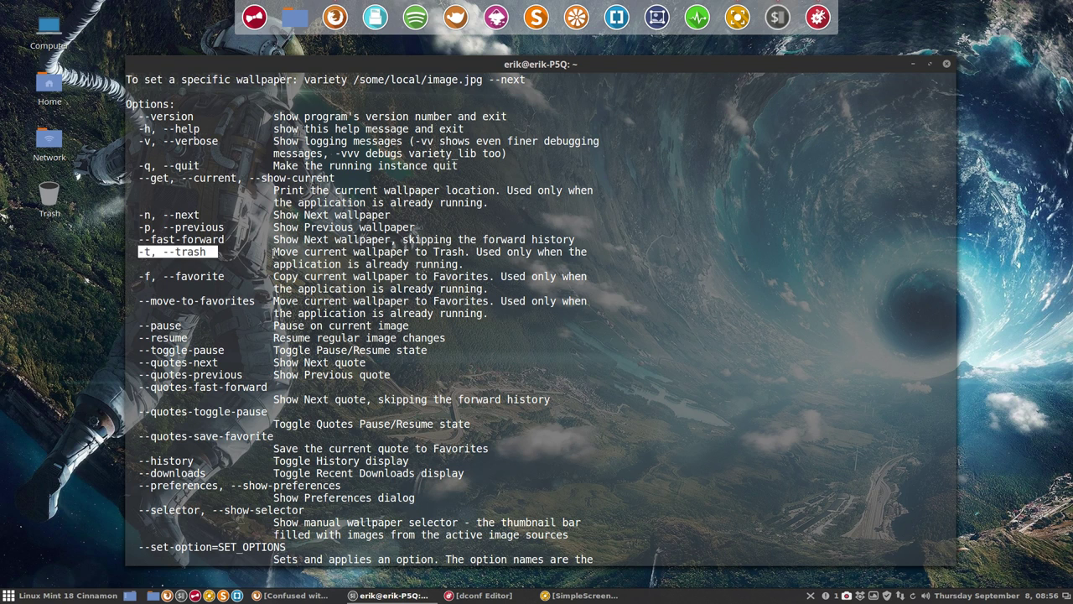
left_click_drag(273, 252, 470, 251)
triple_click(470, 253)
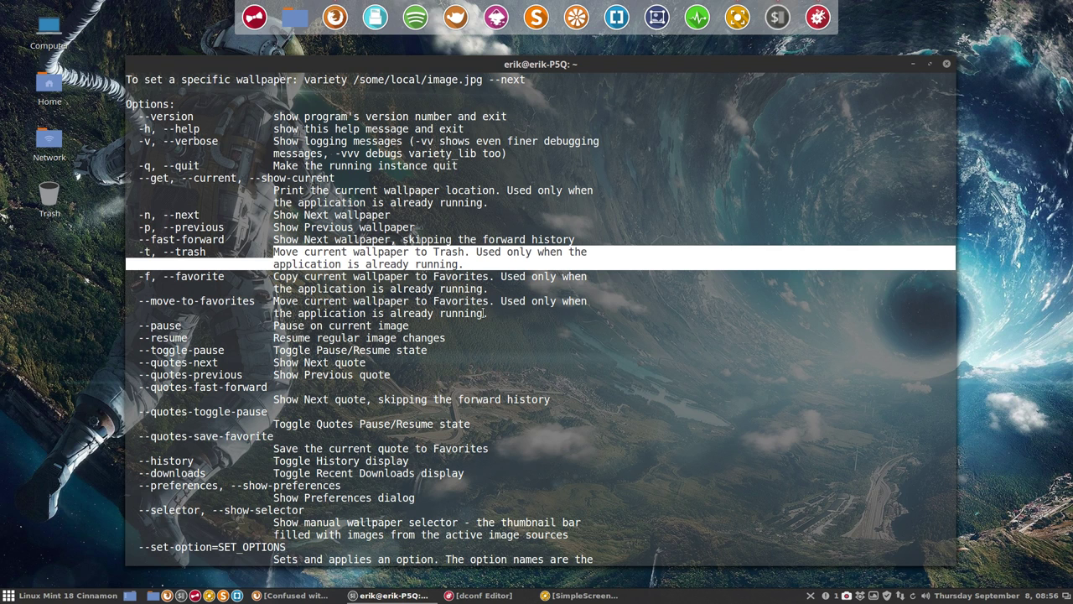
- Search 'short' in the Menu to open Keyboard settings at Shortcuts > Custom Shortcuts
left_click(26, 600)
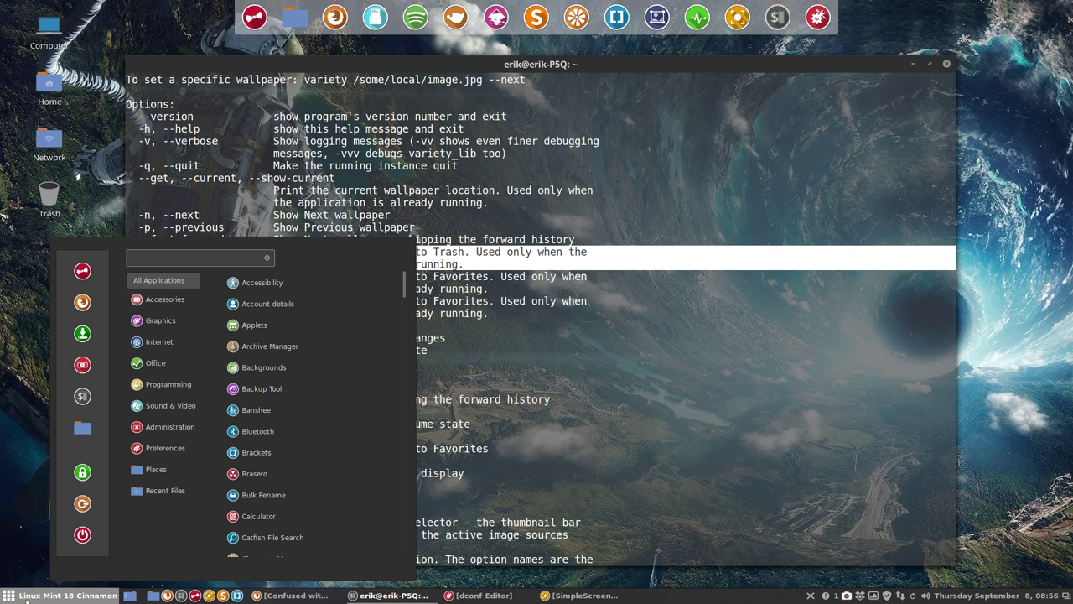
type("short")
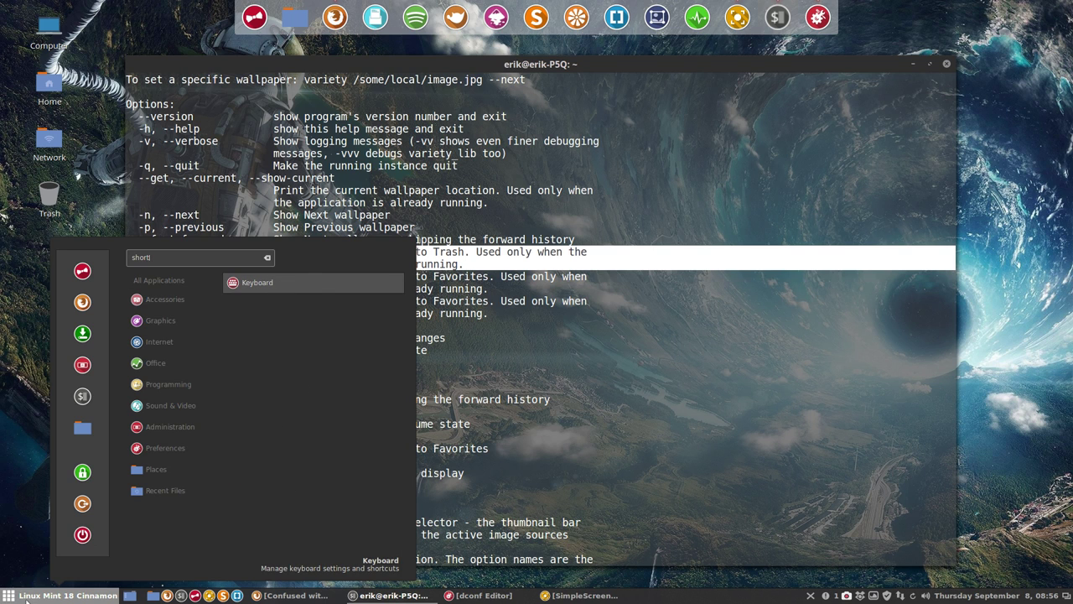
key("Return")
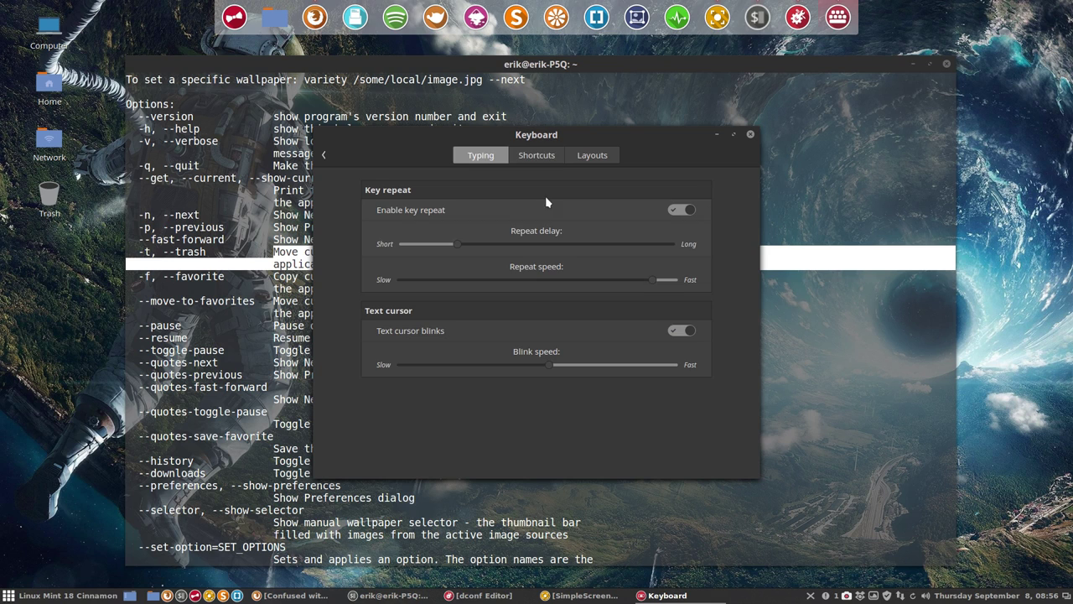
left_click(541, 157)
left_click(386, 305)
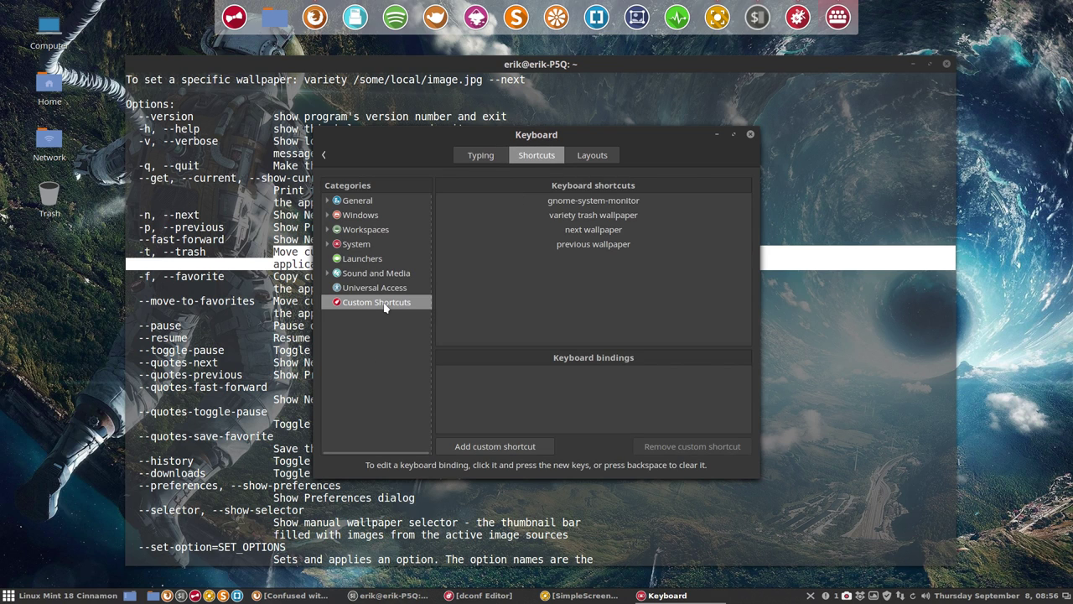
- Review the bindings of the trash, next and previous wallpaper shortcuts
left_click(585, 217)
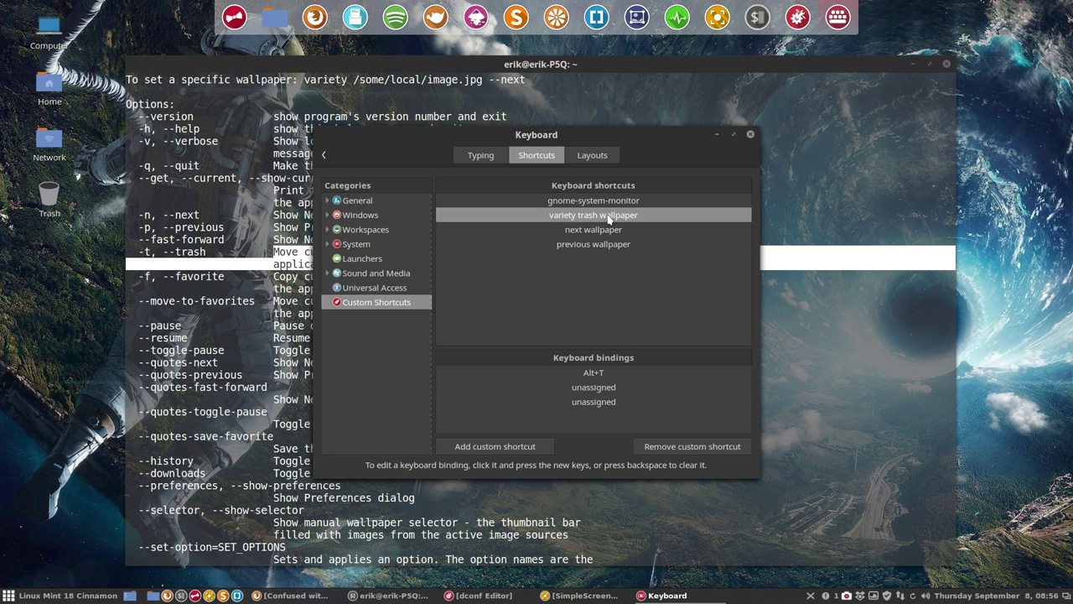
left_click(604, 232)
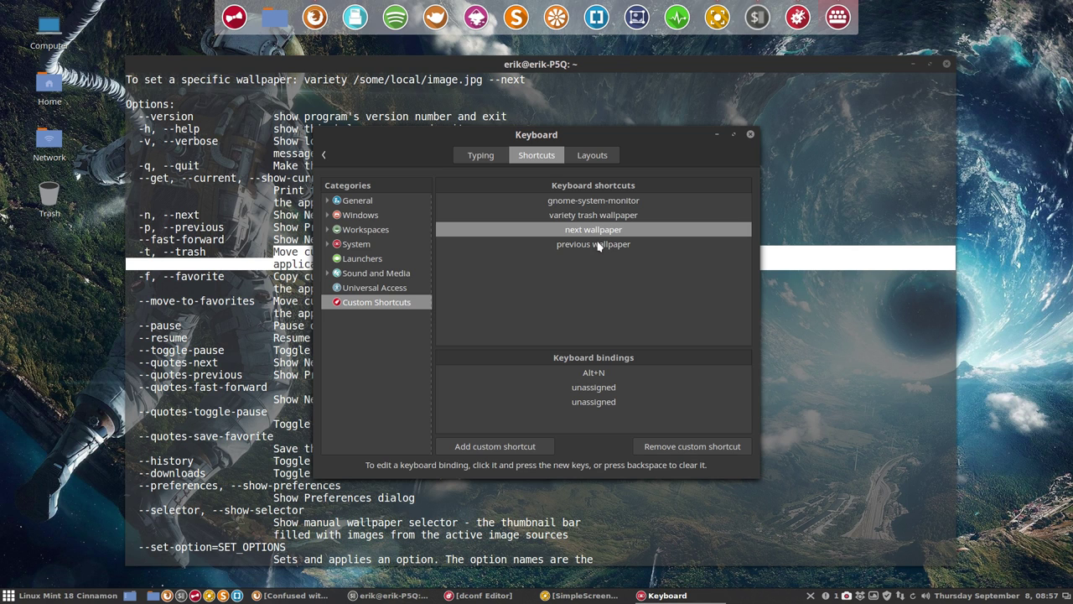
left_click(600, 244)
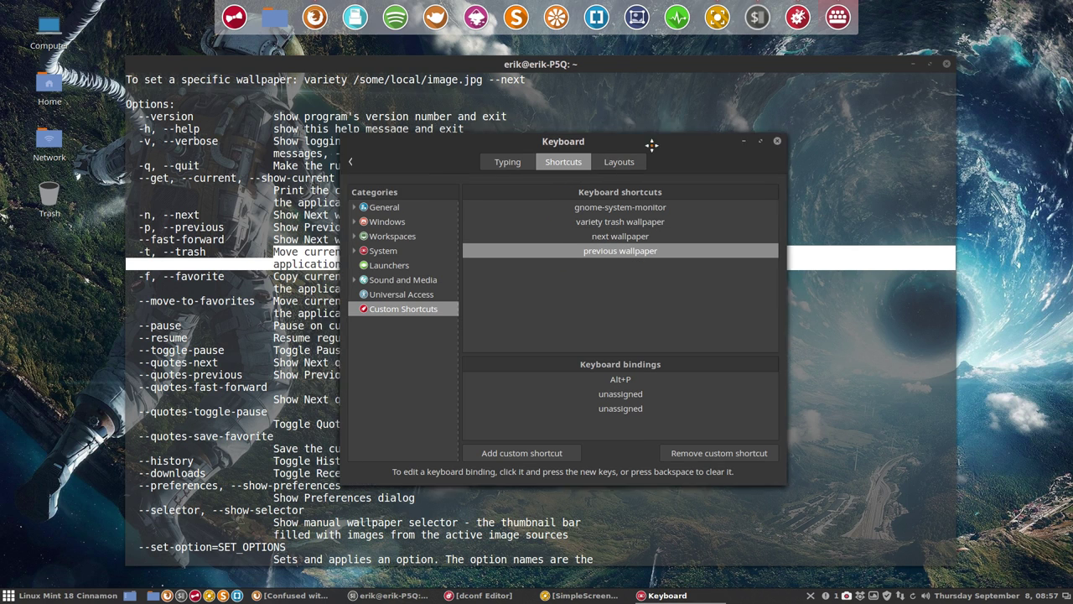
- Move the Keyboard window aside and highlight the -n, --next option in Variety's help
left_click_drag(566, 146, 764, 166)
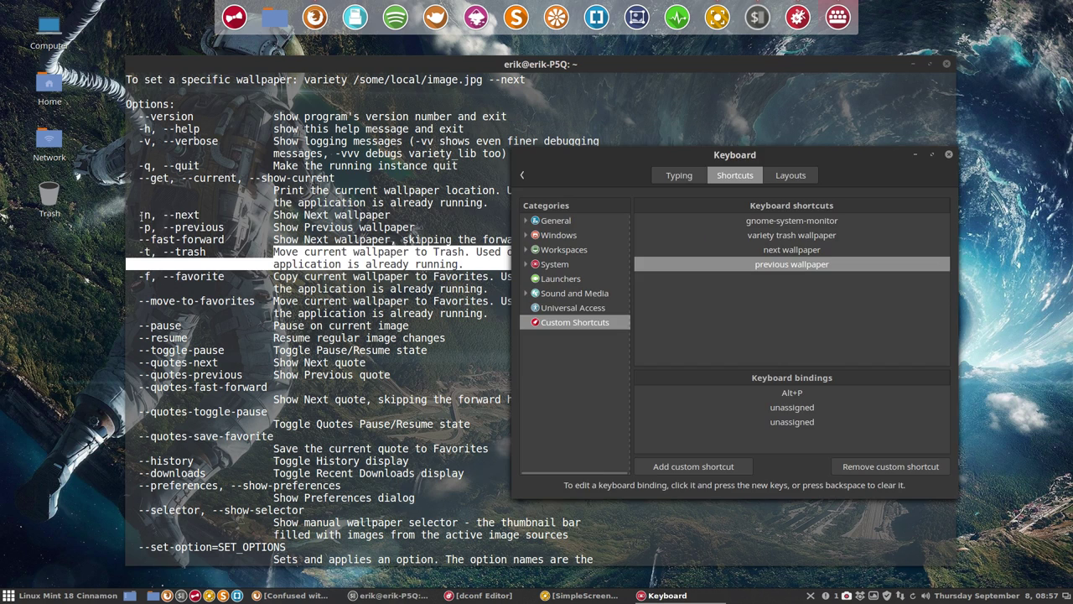
triple_click(178, 216)
left_click(235, 225)
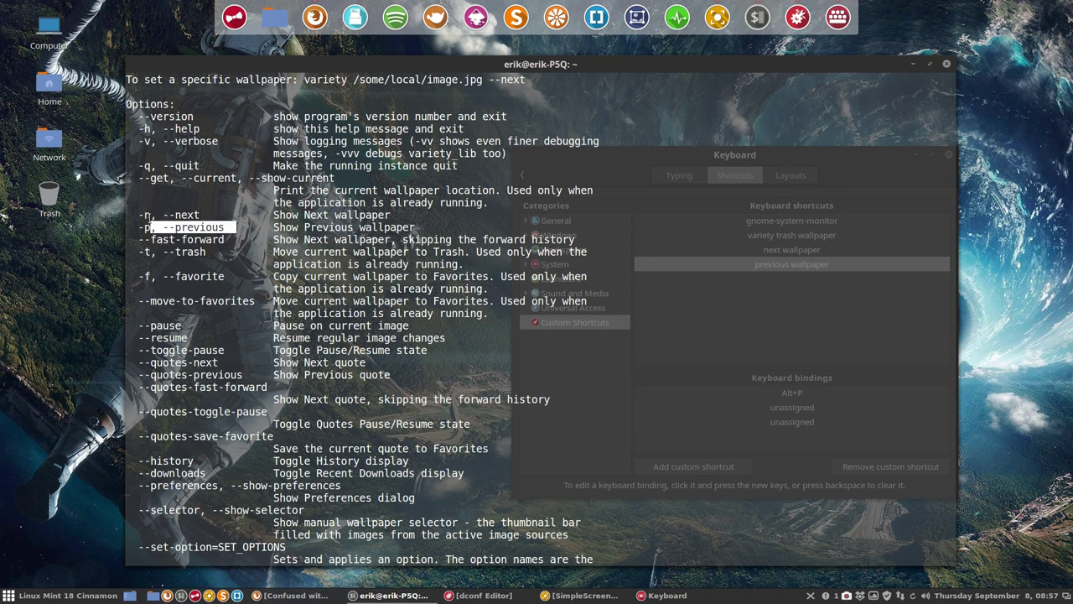
left_click_drag(234, 225, 137, 215)
- Highlight the -f, --favorite option, which copies the current wallpaper to Favorites
left_click_drag(228, 276, 139, 276)
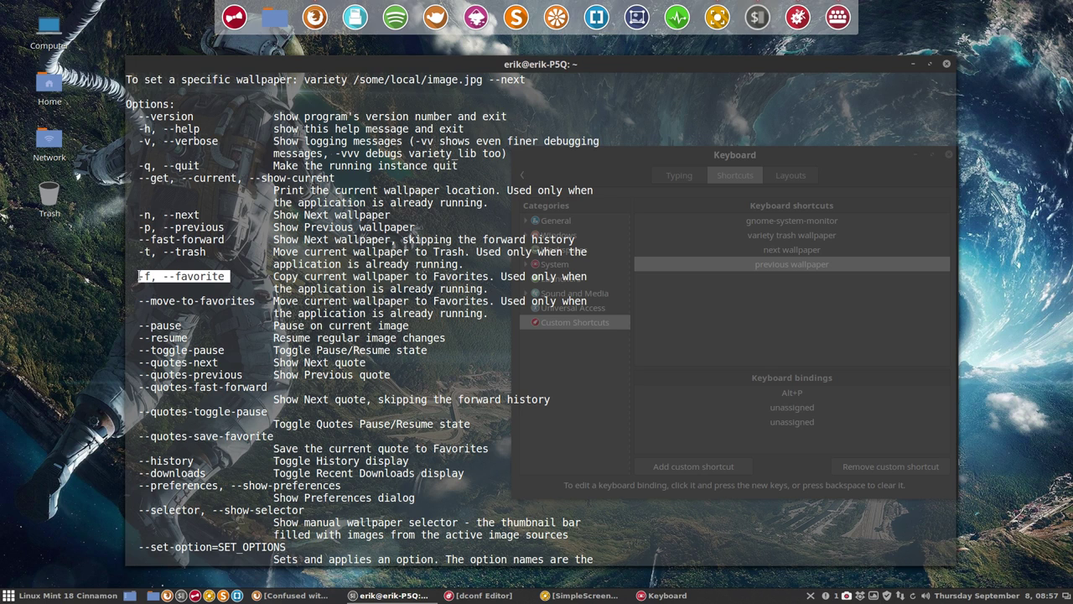
left_click(167, 324)
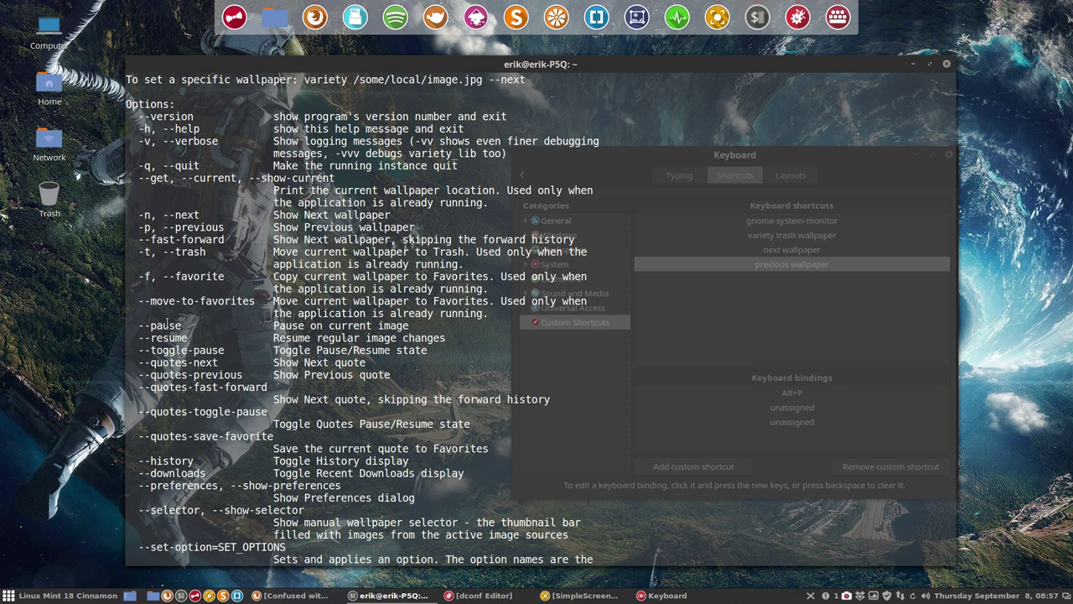
scroll(174, 371, "down", 1)
scroll(175, 371, "down", 3)
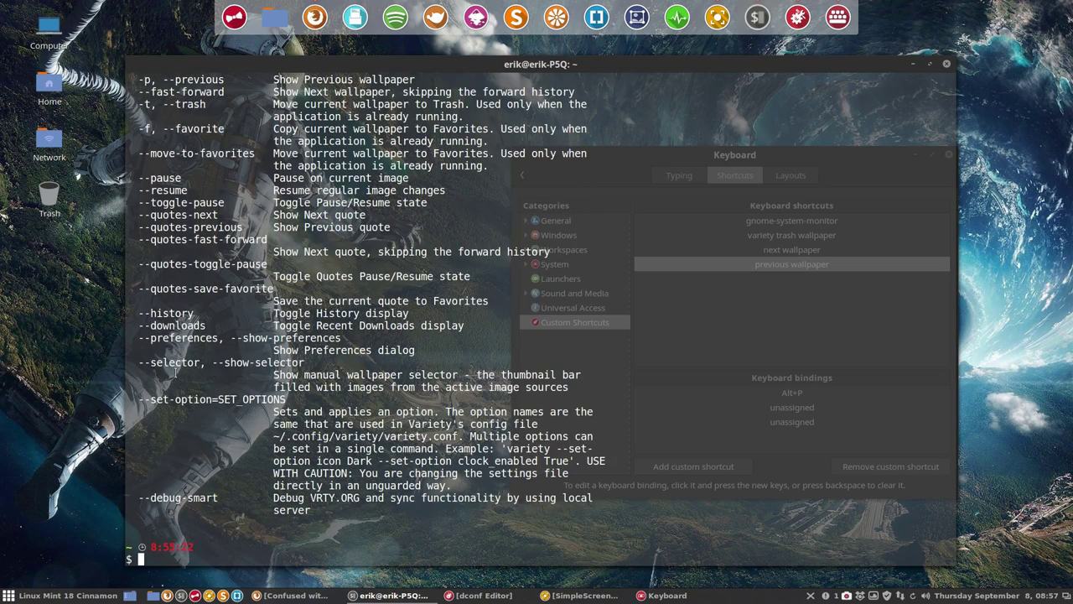
scroll(174, 371, "up", 7)
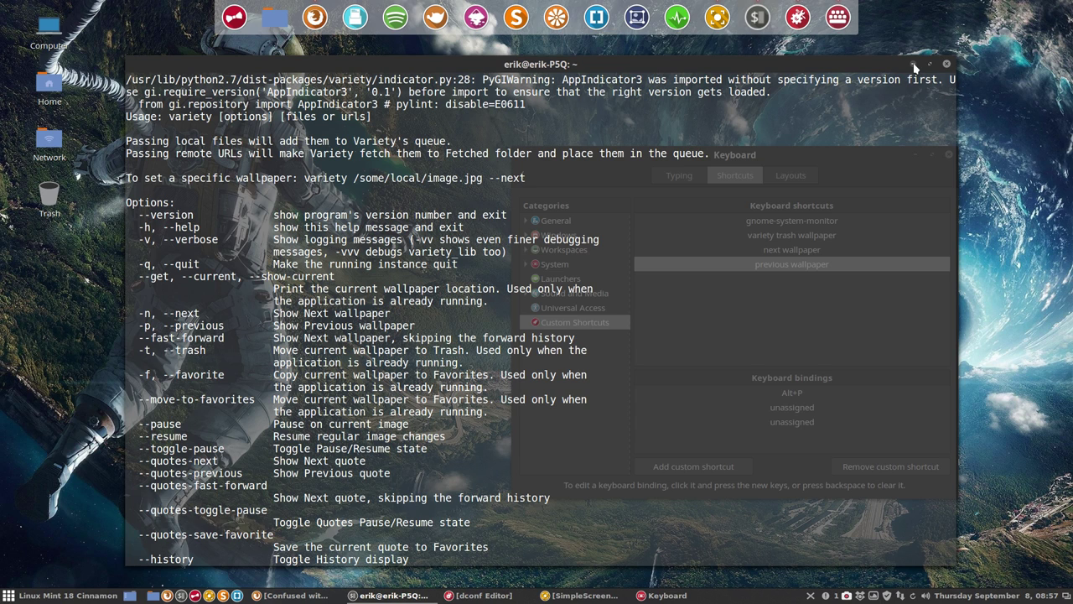
left_click_drag(138, 375, 156, 374)
- Add a custom shortcut named 'wallpaper favorite' with the command 'variety -f'
left_click(913, 64)
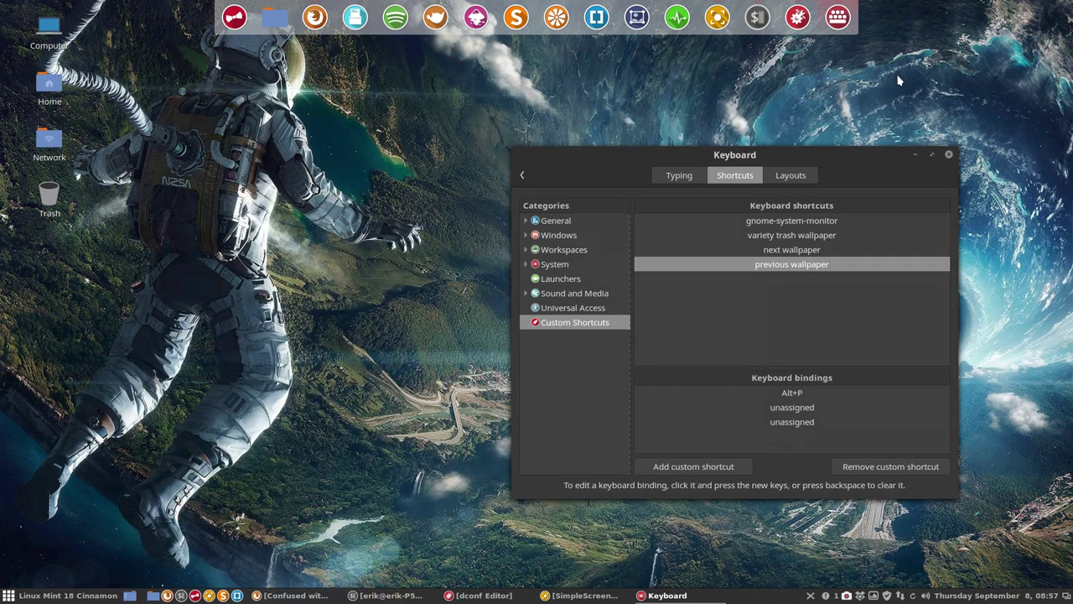
left_click(689, 472)
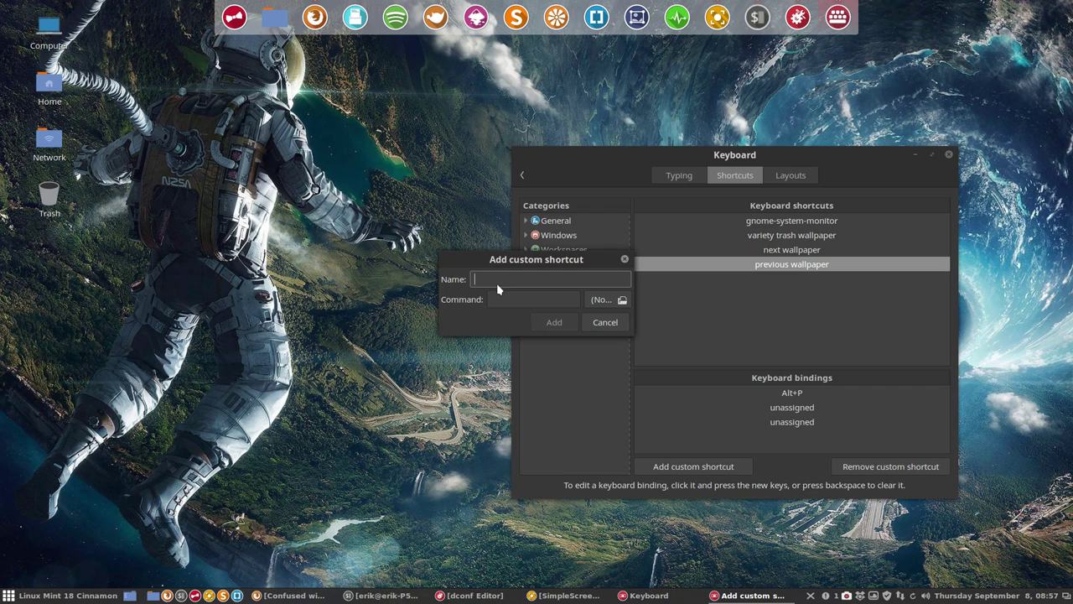
type("varit")
key("BackSpace")
key("BackSpace")
key("BackSpace")
key("BackSpace")
key("BackSpace")
type("wallp")
type("aper favo")
type("rite")
left_click(513, 299)
type("var")
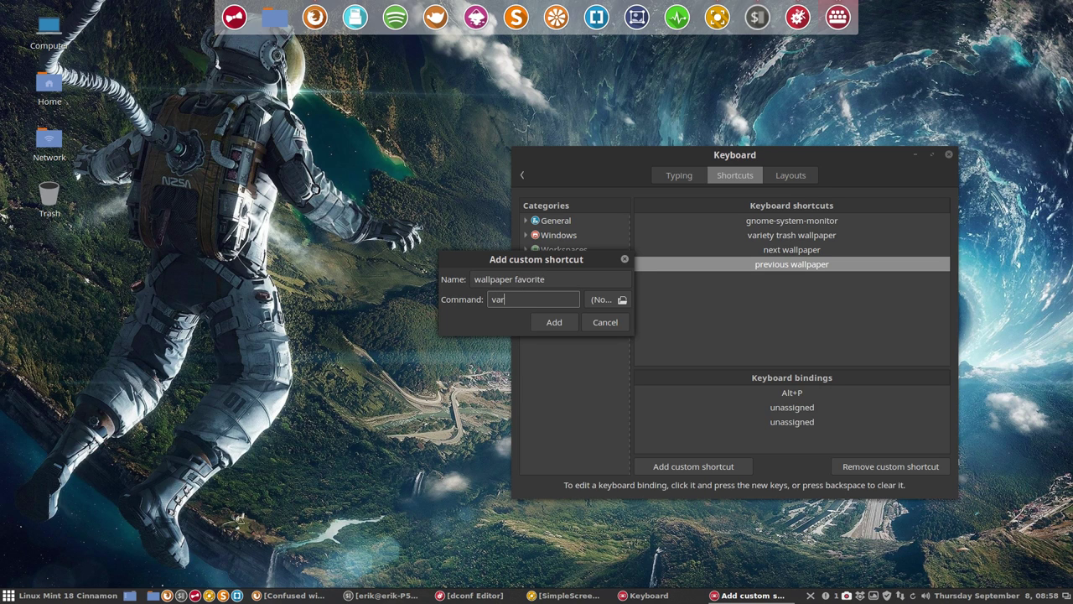
type("iety ")
type("-f")
left_click(545, 325)
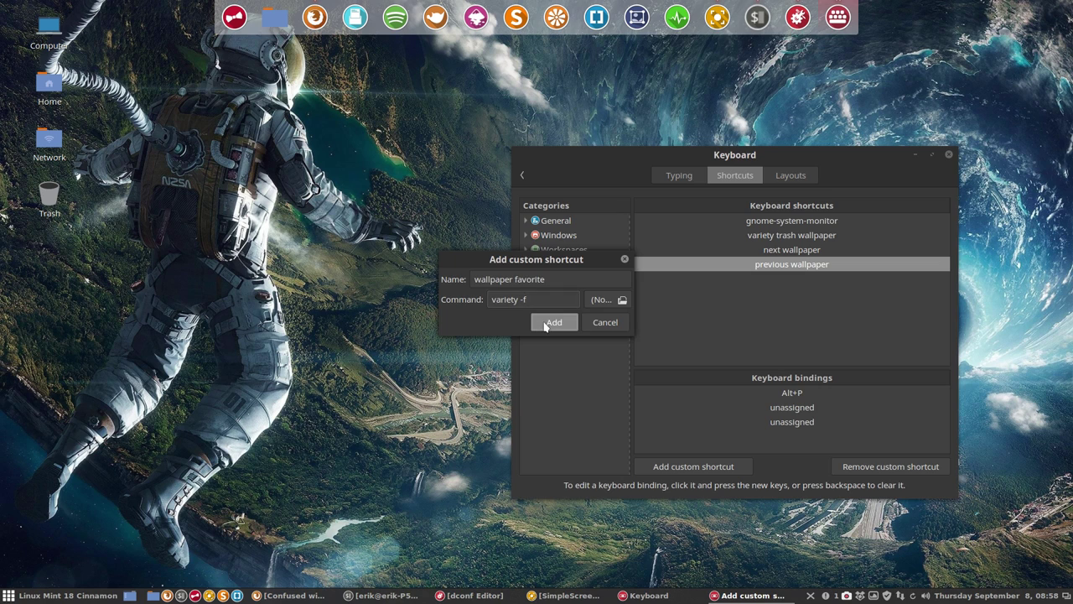
- Bind Alt+F to 'wallpaper favorite', then check the other custom shortcuts' bindings
left_click(796, 394)
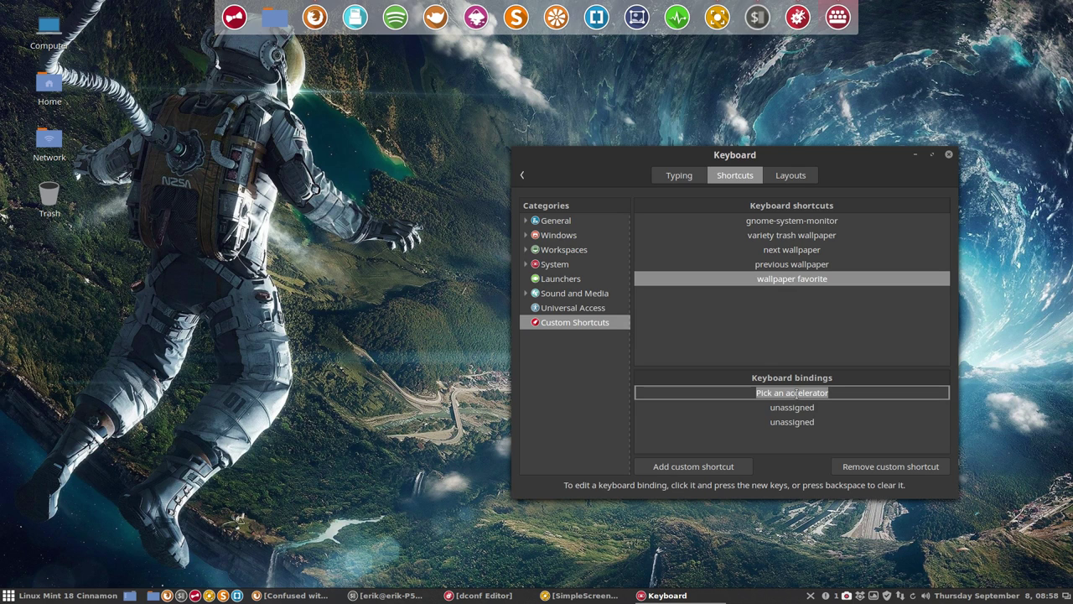
key("alt+f")
left_click(815, 265)
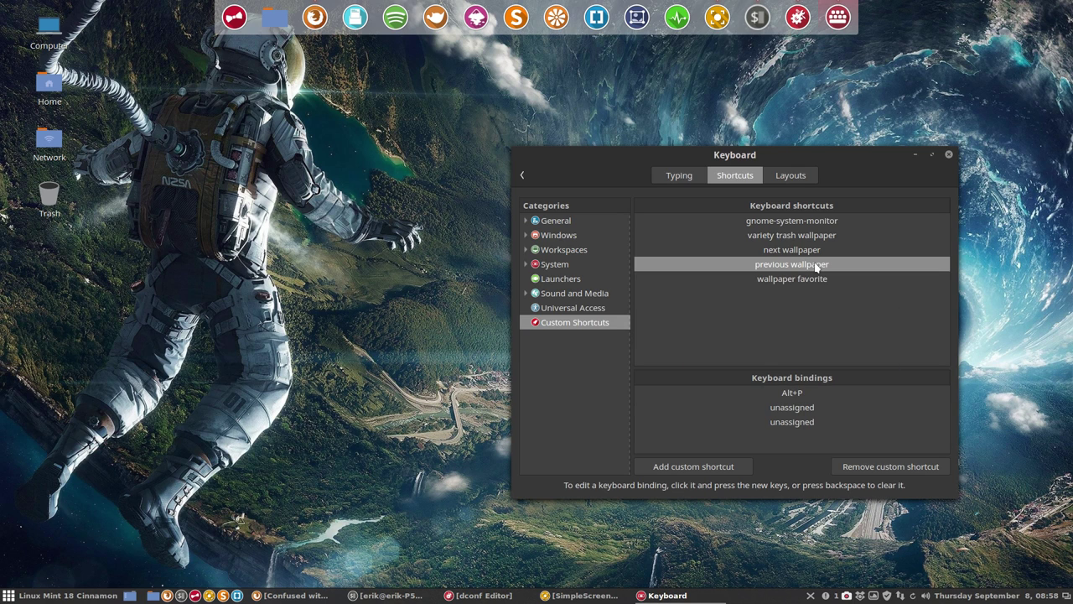
left_click(810, 252)
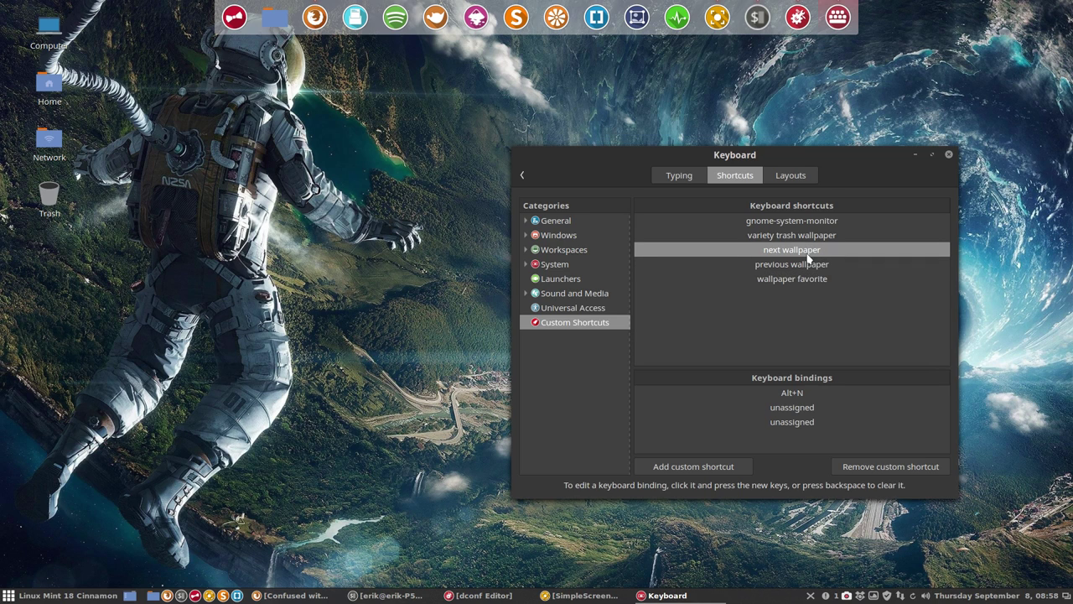
left_click(810, 237)
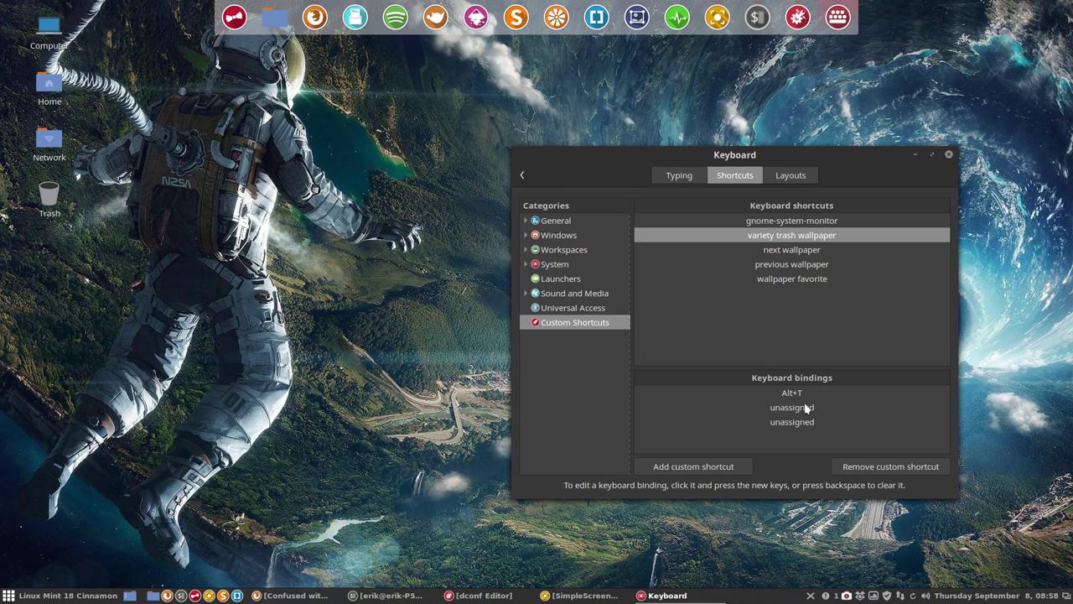
left_click(784, 281)
left_click(792, 239)
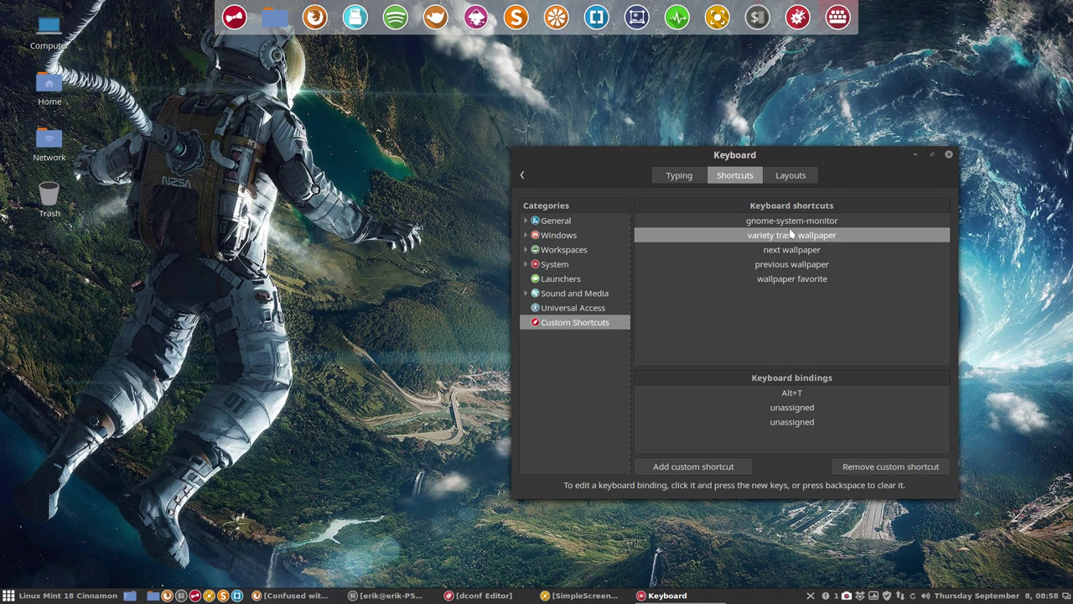